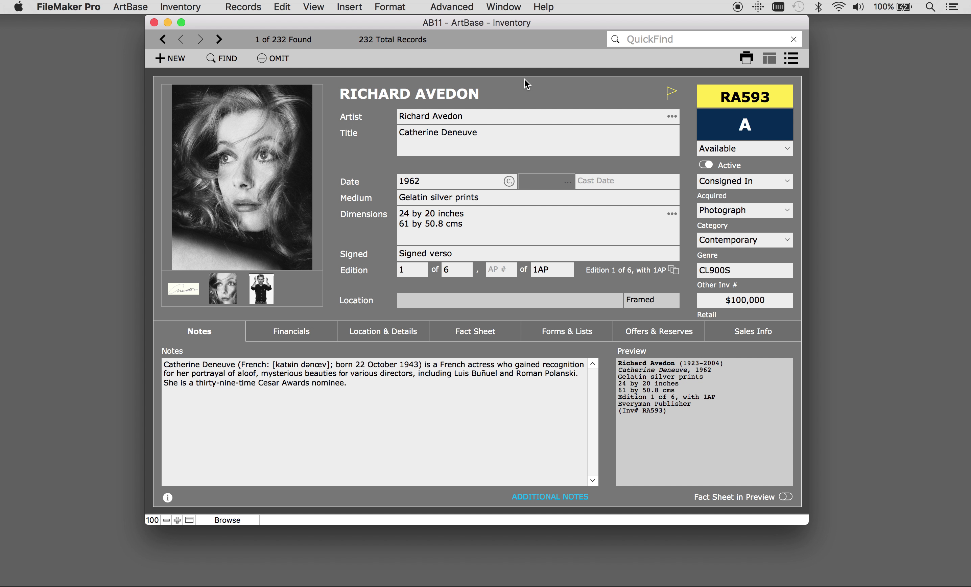
- Look over the Inventory menu commands and dismiss it without choosing anything
left_click(196, 8)
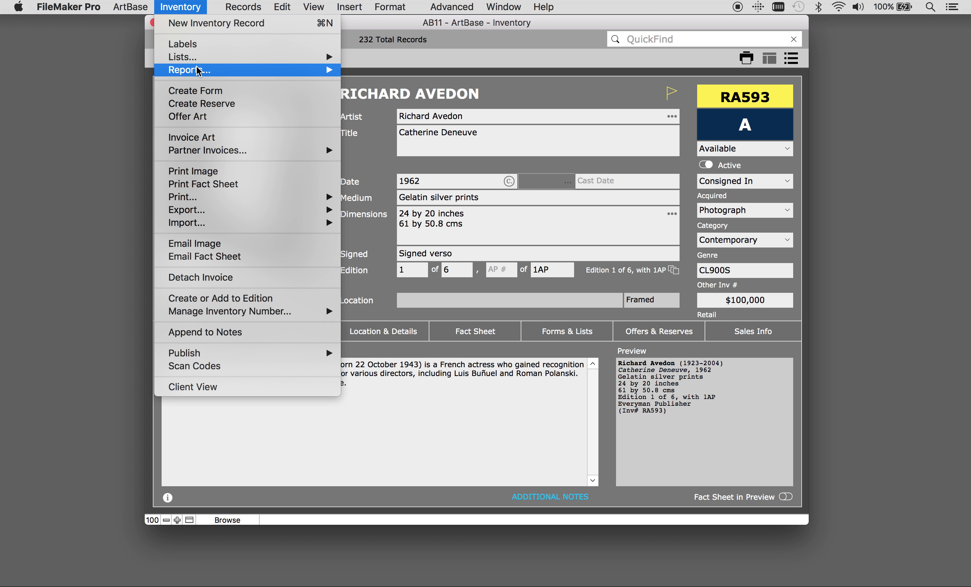
mouse_move(199, 74)
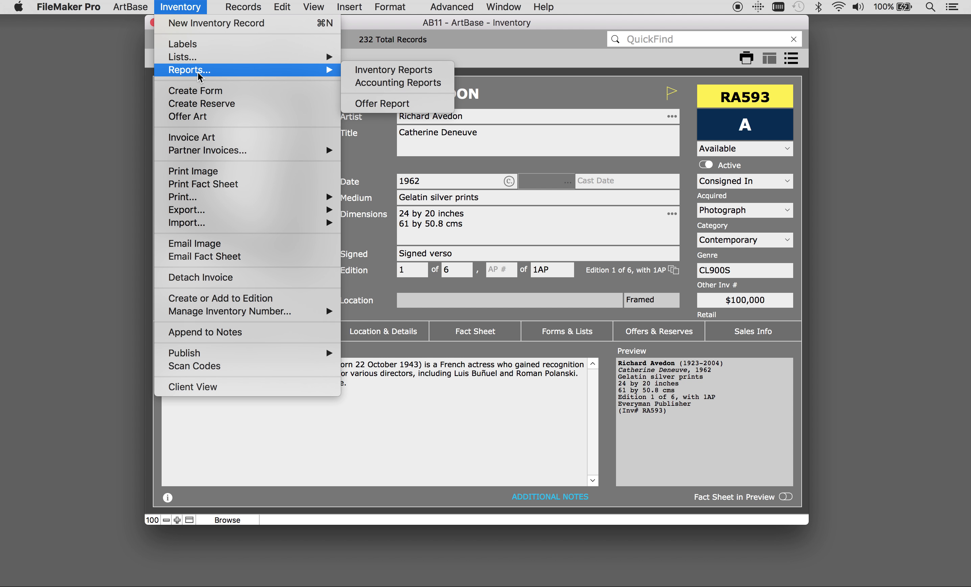
left_click(334, 460)
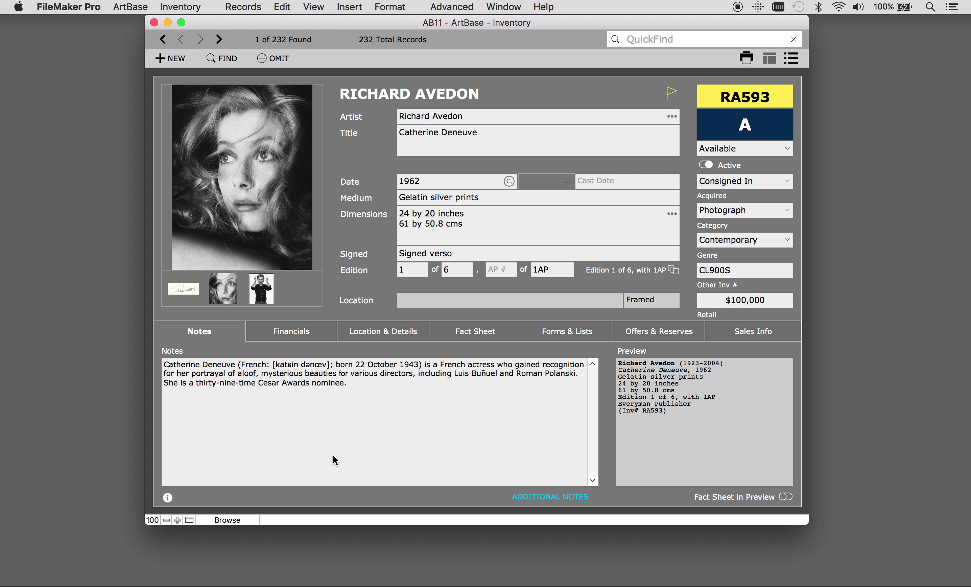
- Find works by artist 'whittier' with current location Gallery, listing 12 of 232 records
left_click(224, 59)
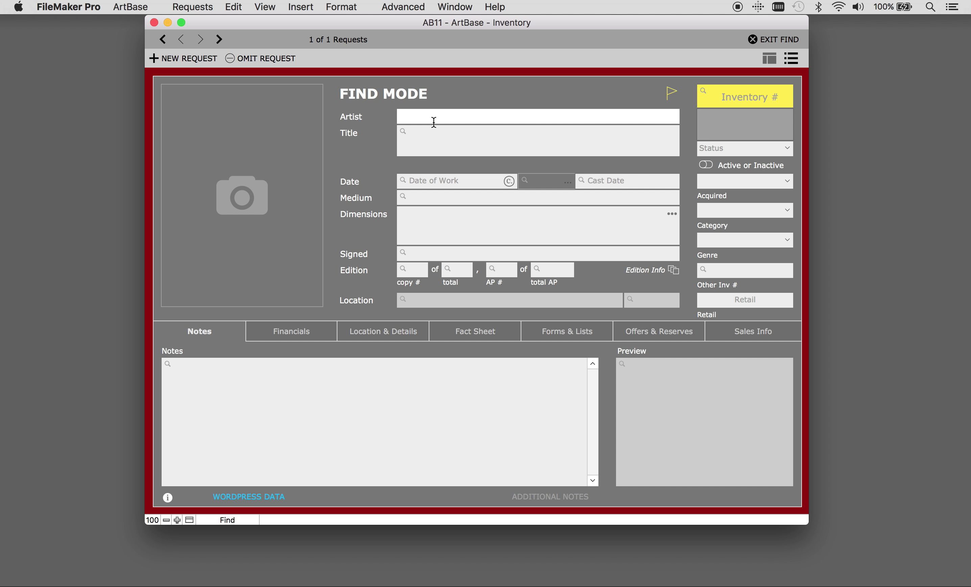
type("whittier")
left_click(372, 333)
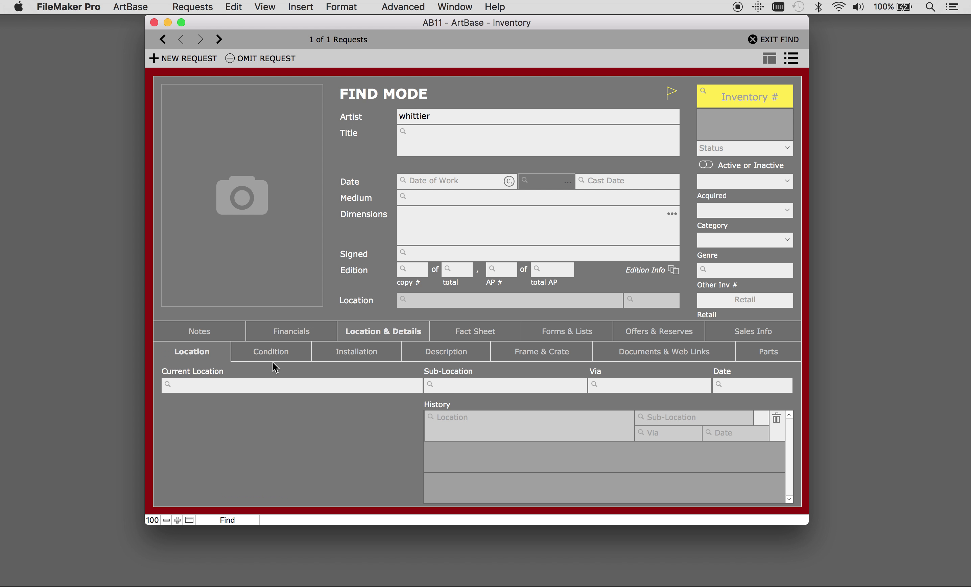
left_click(261, 383)
left_click(208, 403)
left_click(199, 461)
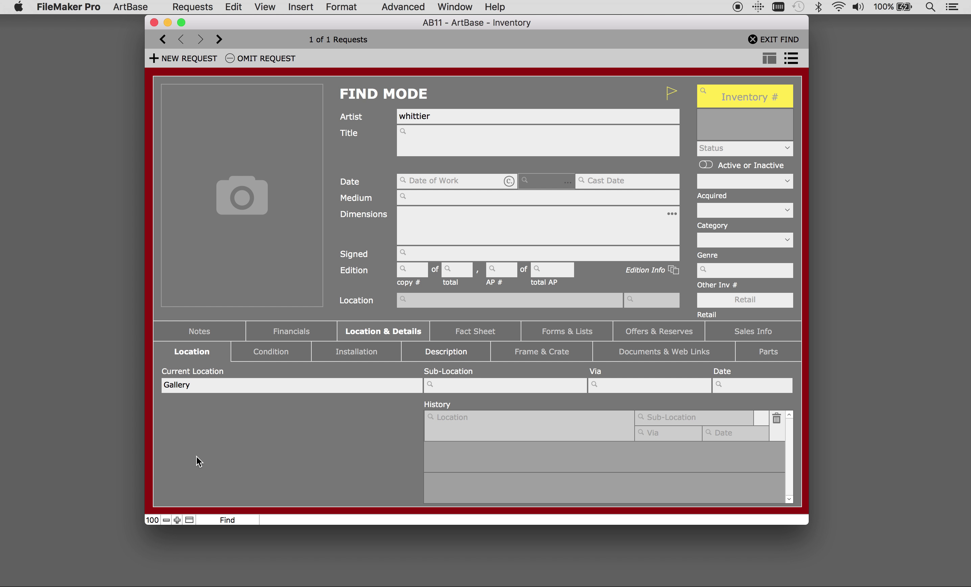
key("Return")
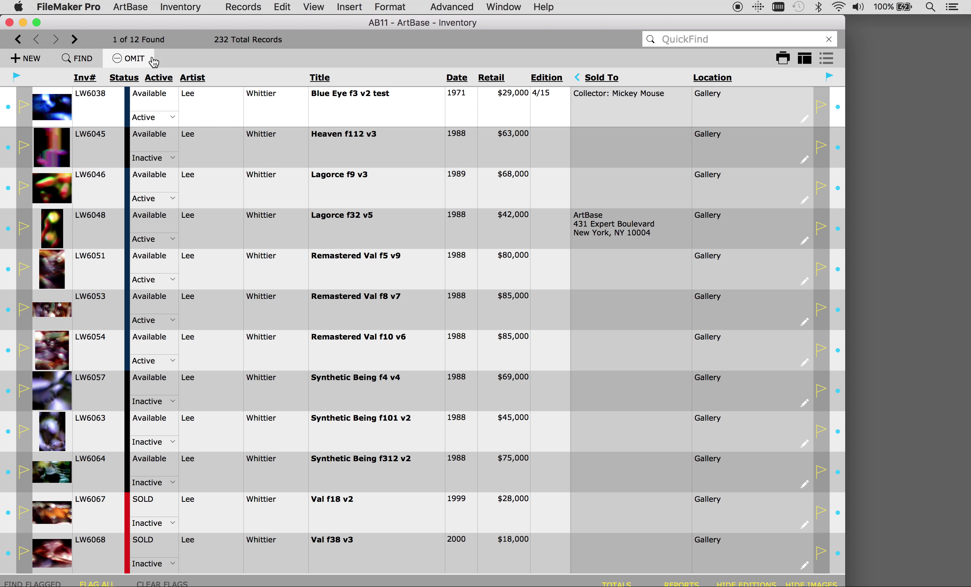
- Open Inventory Reports from the Inventory menu for the 12 found Whittier works
left_click(178, 7)
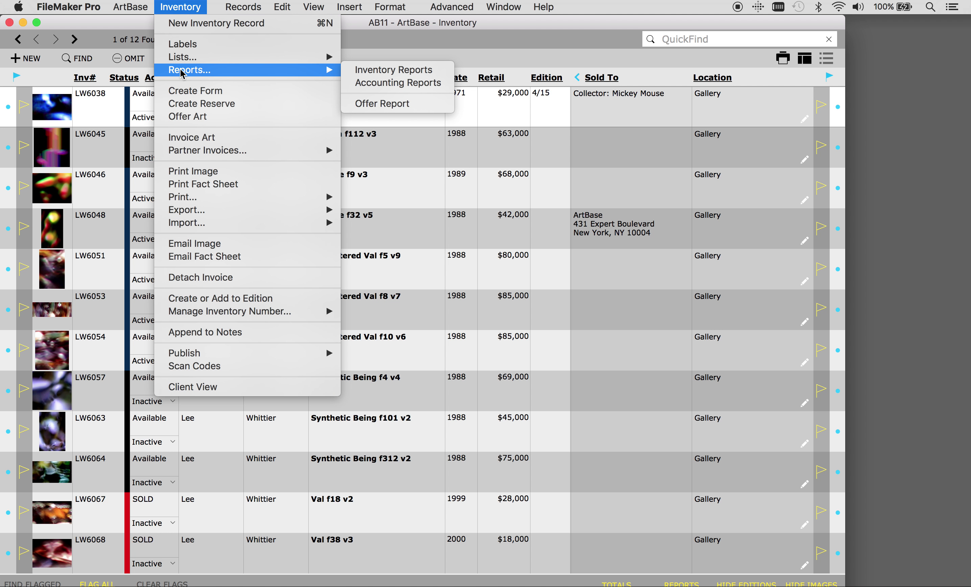
left_click(364, 70)
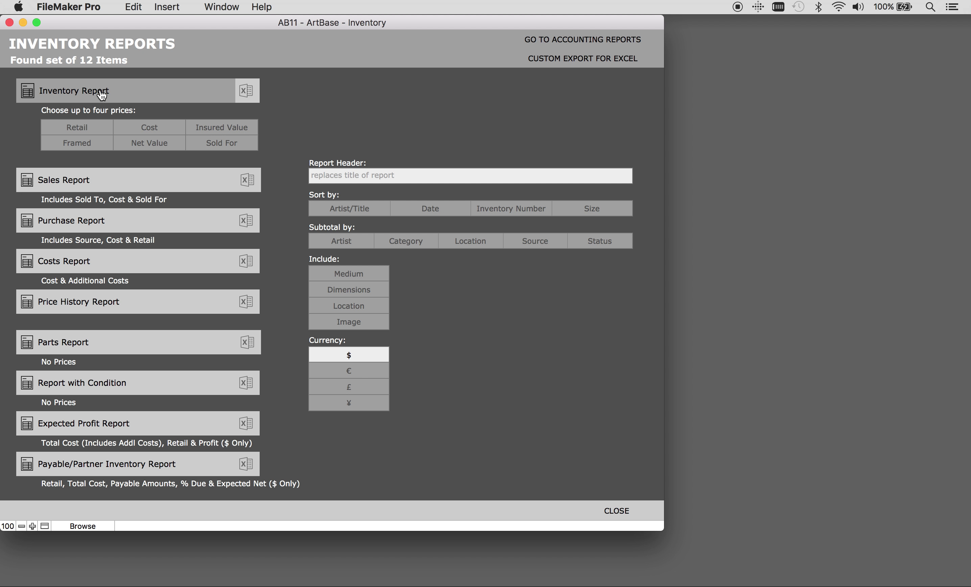
left_click(64, 95)
left_click(246, 94)
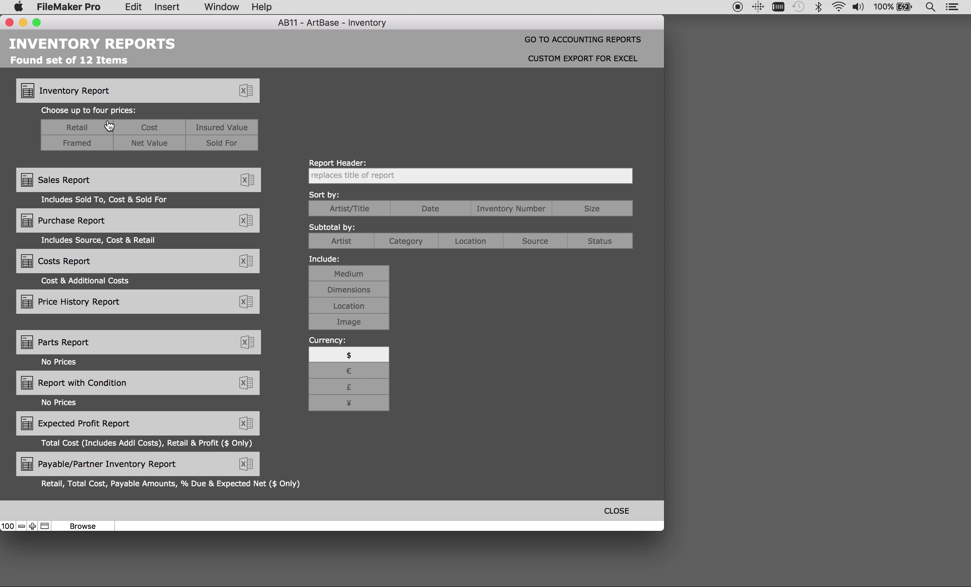
- Pick Retail, Framed, Cost and Net Value as price columns 1 to 4
left_click(100, 129)
left_click(98, 147)
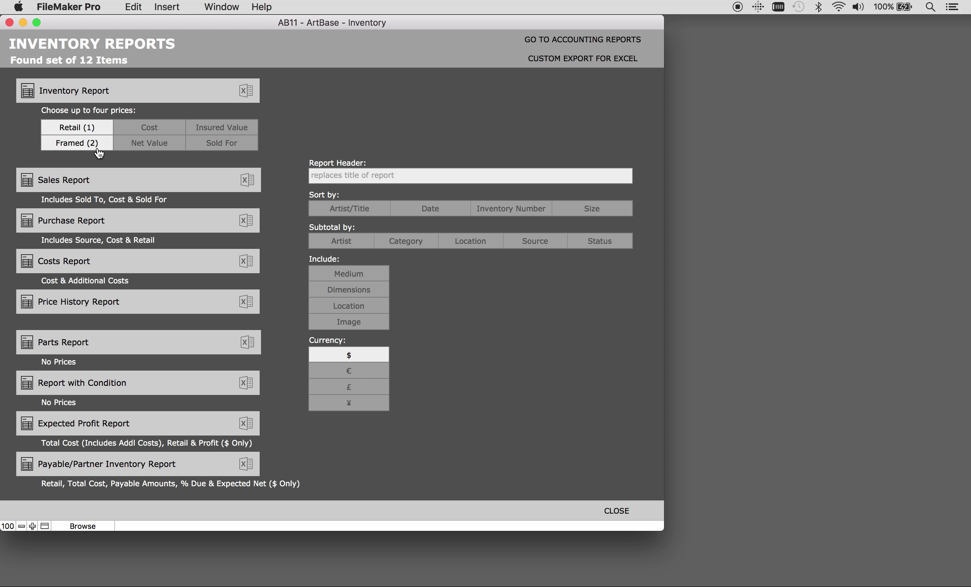
left_click(147, 128)
left_click(151, 145)
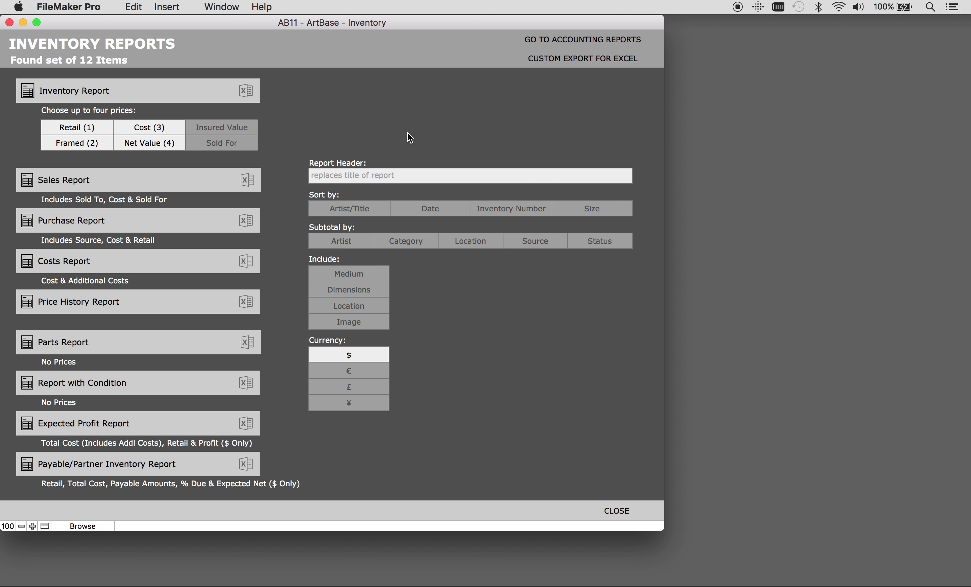
- Title the report 'General Inventory Report', sorted by Artist/Title and subtotalled by Location
left_click(367, 177)
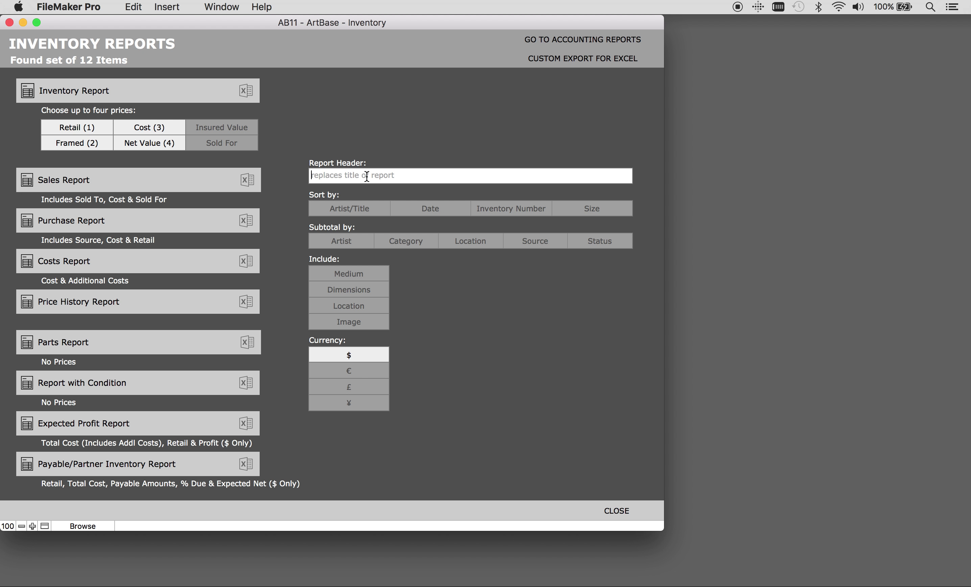
type("General Inventory Report")
left_click(364, 212)
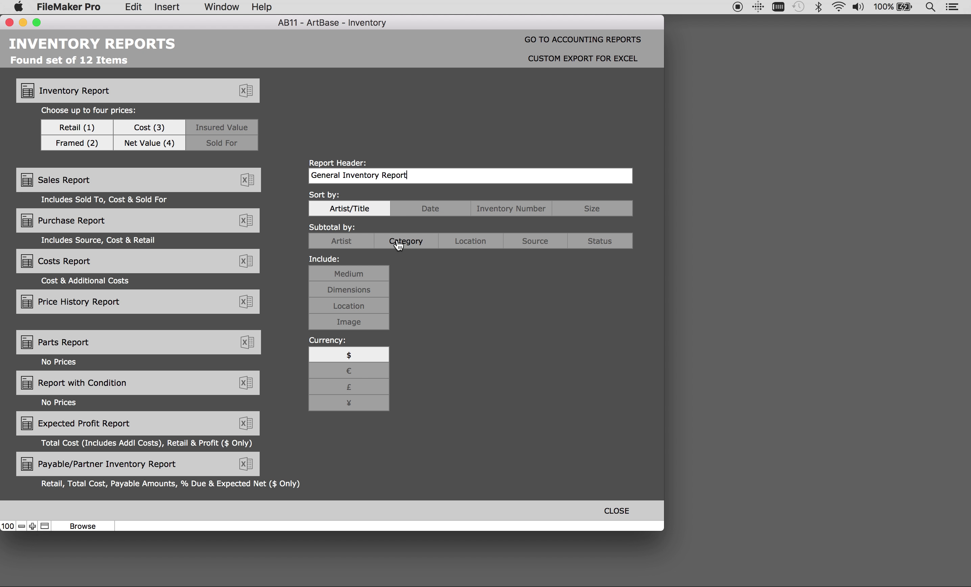
left_click(485, 246)
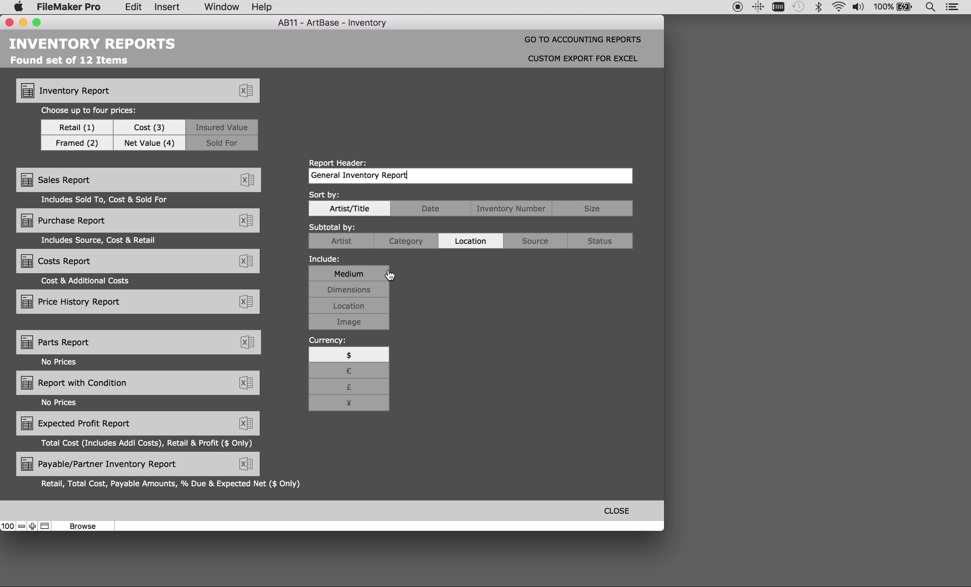
- Include Medium, Dimensions, Location and Image in the report
left_click(373, 275)
left_click(367, 292)
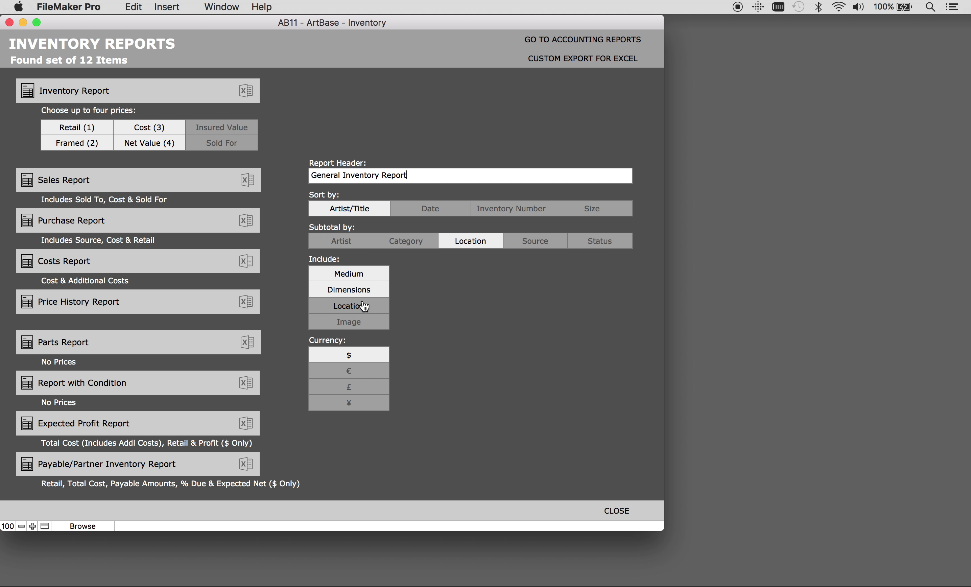
left_click(362, 310)
left_click(359, 324)
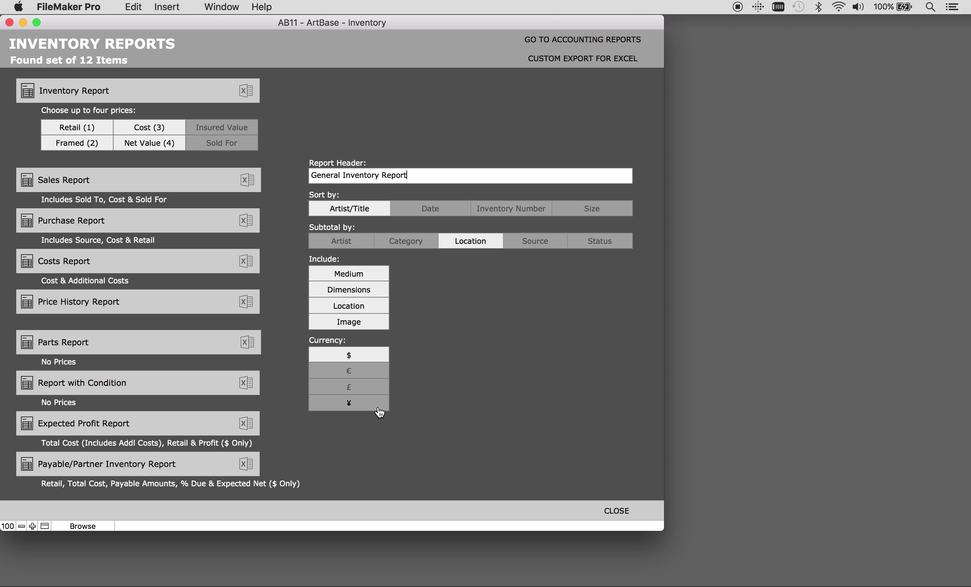
left_click(26, 95)
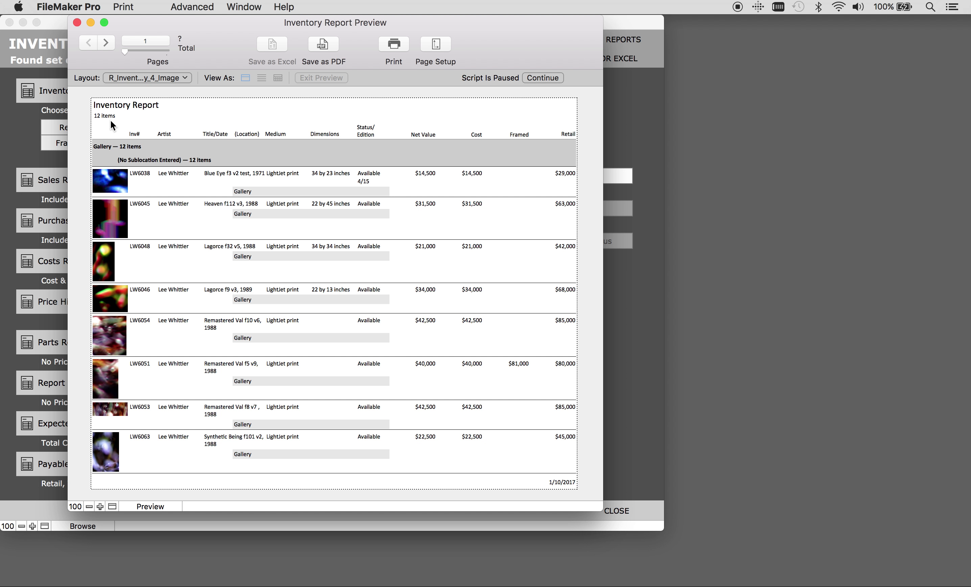
left_click(110, 42)
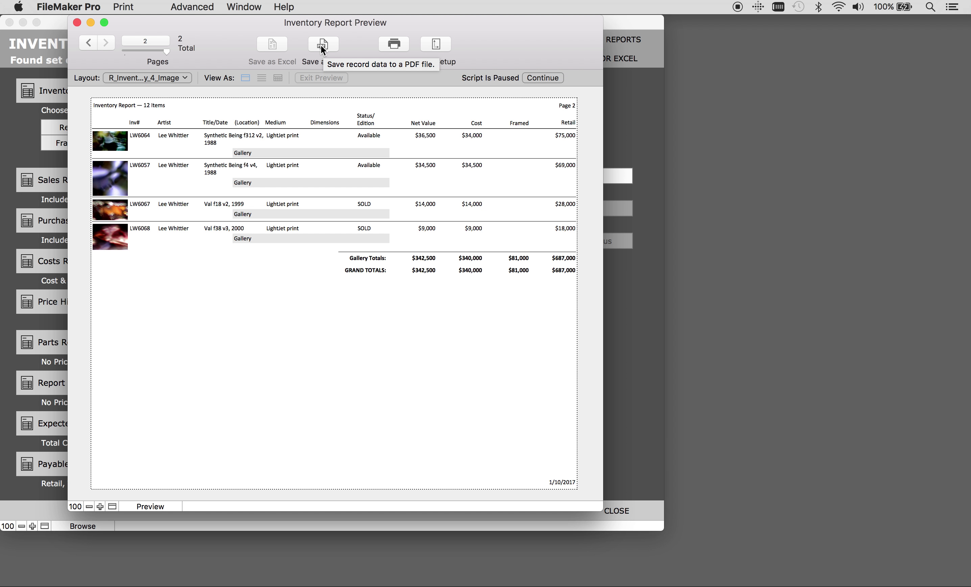
left_click(127, 4)
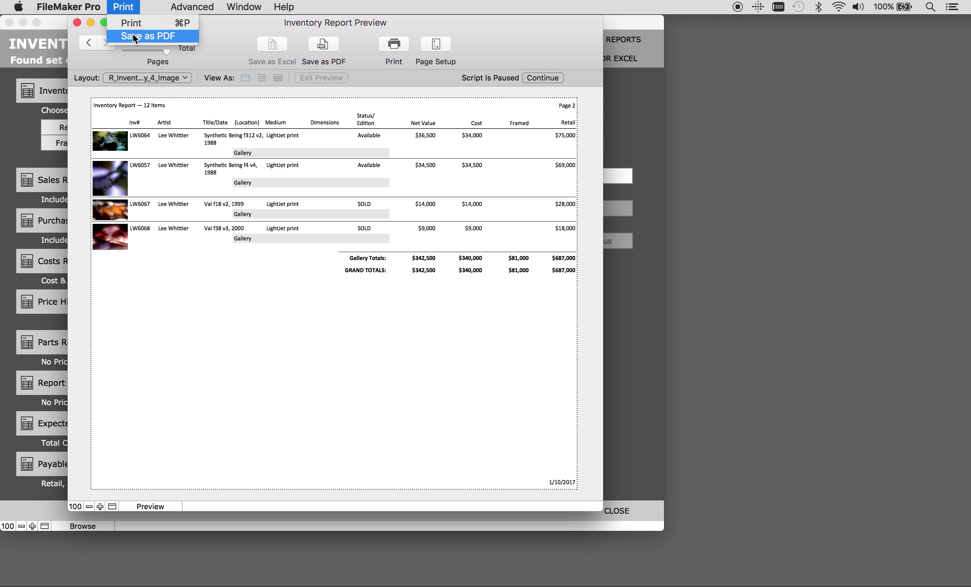
left_click(542, 79)
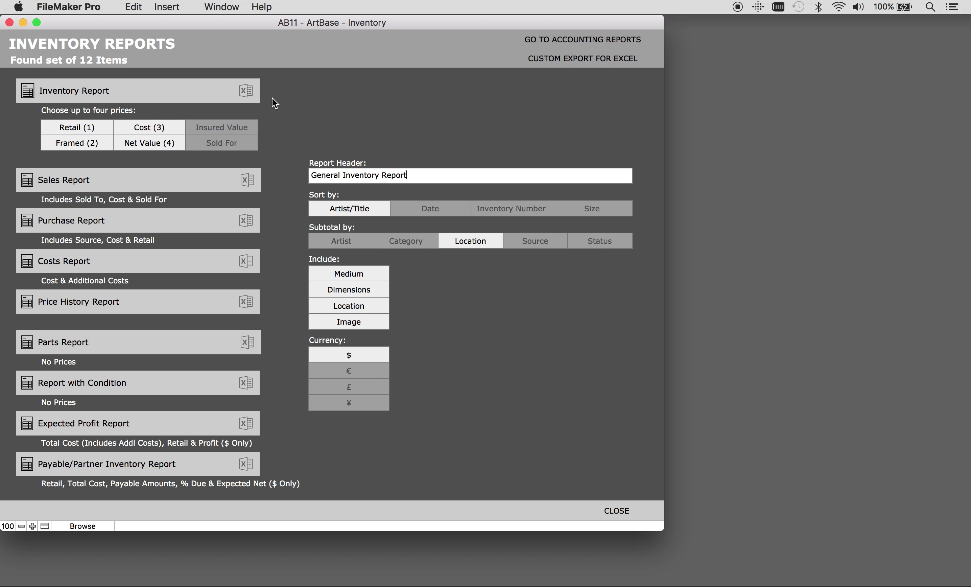
- Export the report to InventoryReport.xlsx in Excel, then close the workbook
left_click(247, 93)
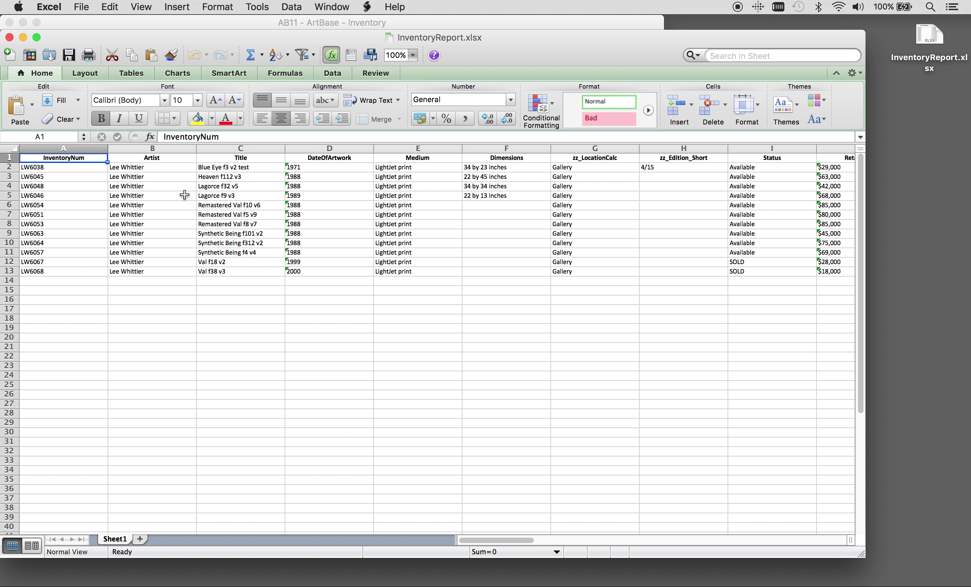
left_click(9, 37)
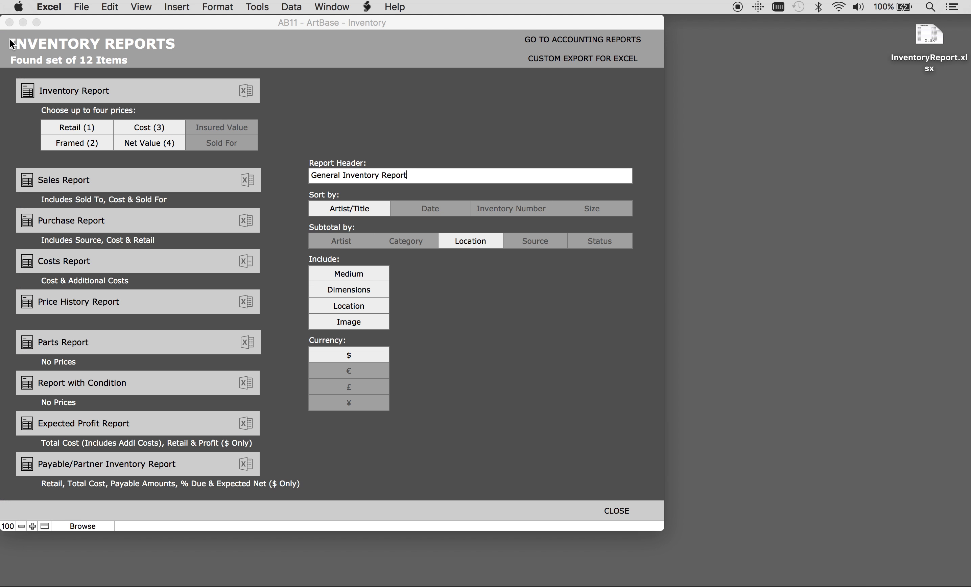